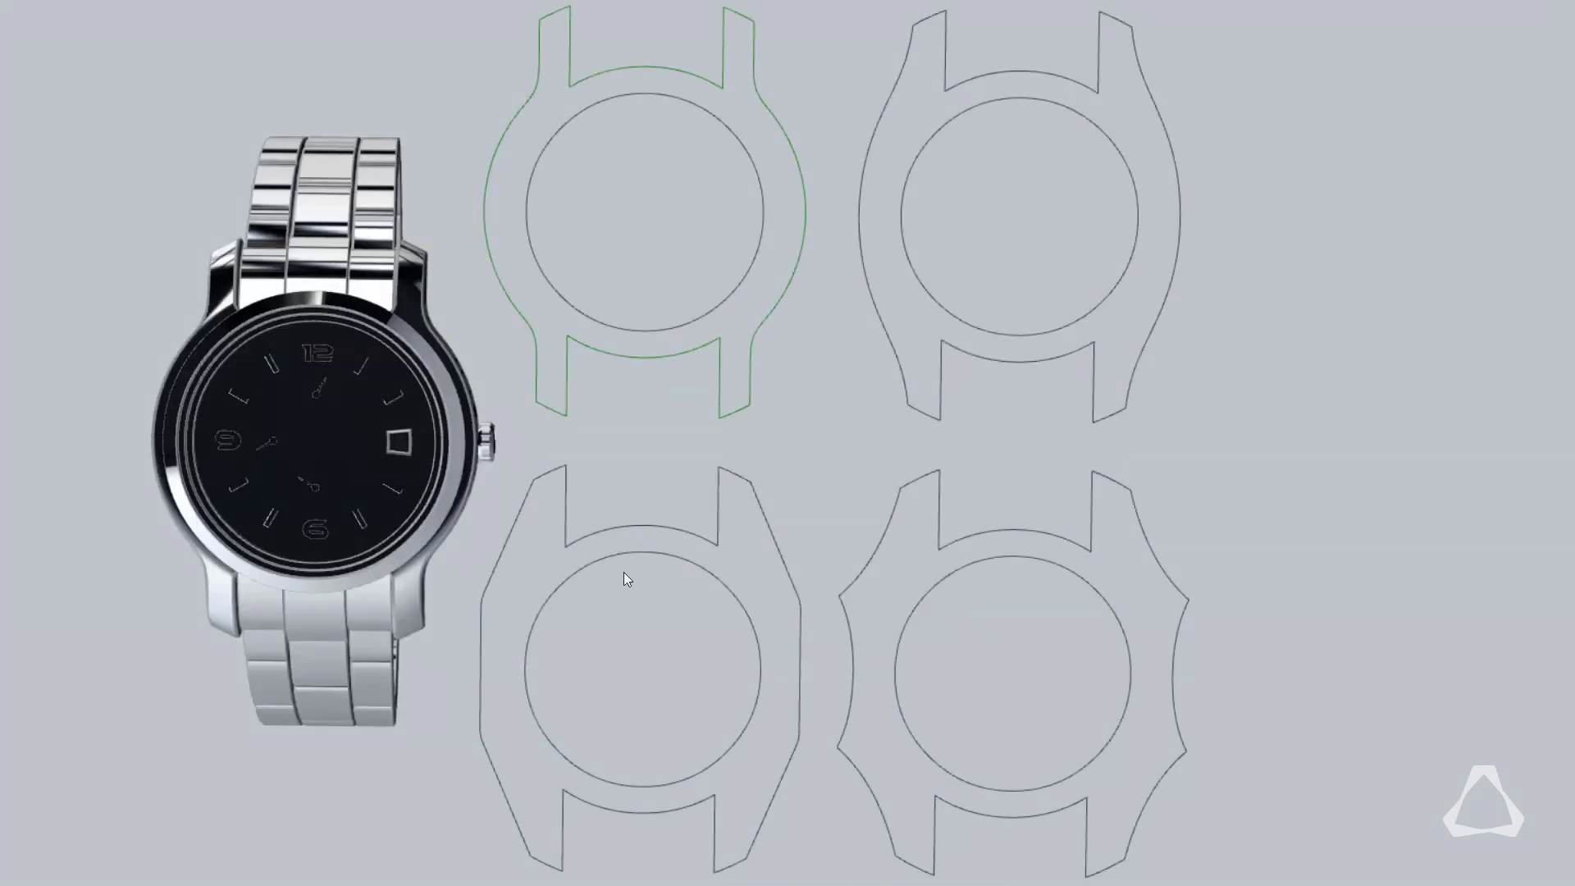
Reshape the watch case profile to follow the bottom-left outline curve.
click(512, 549)
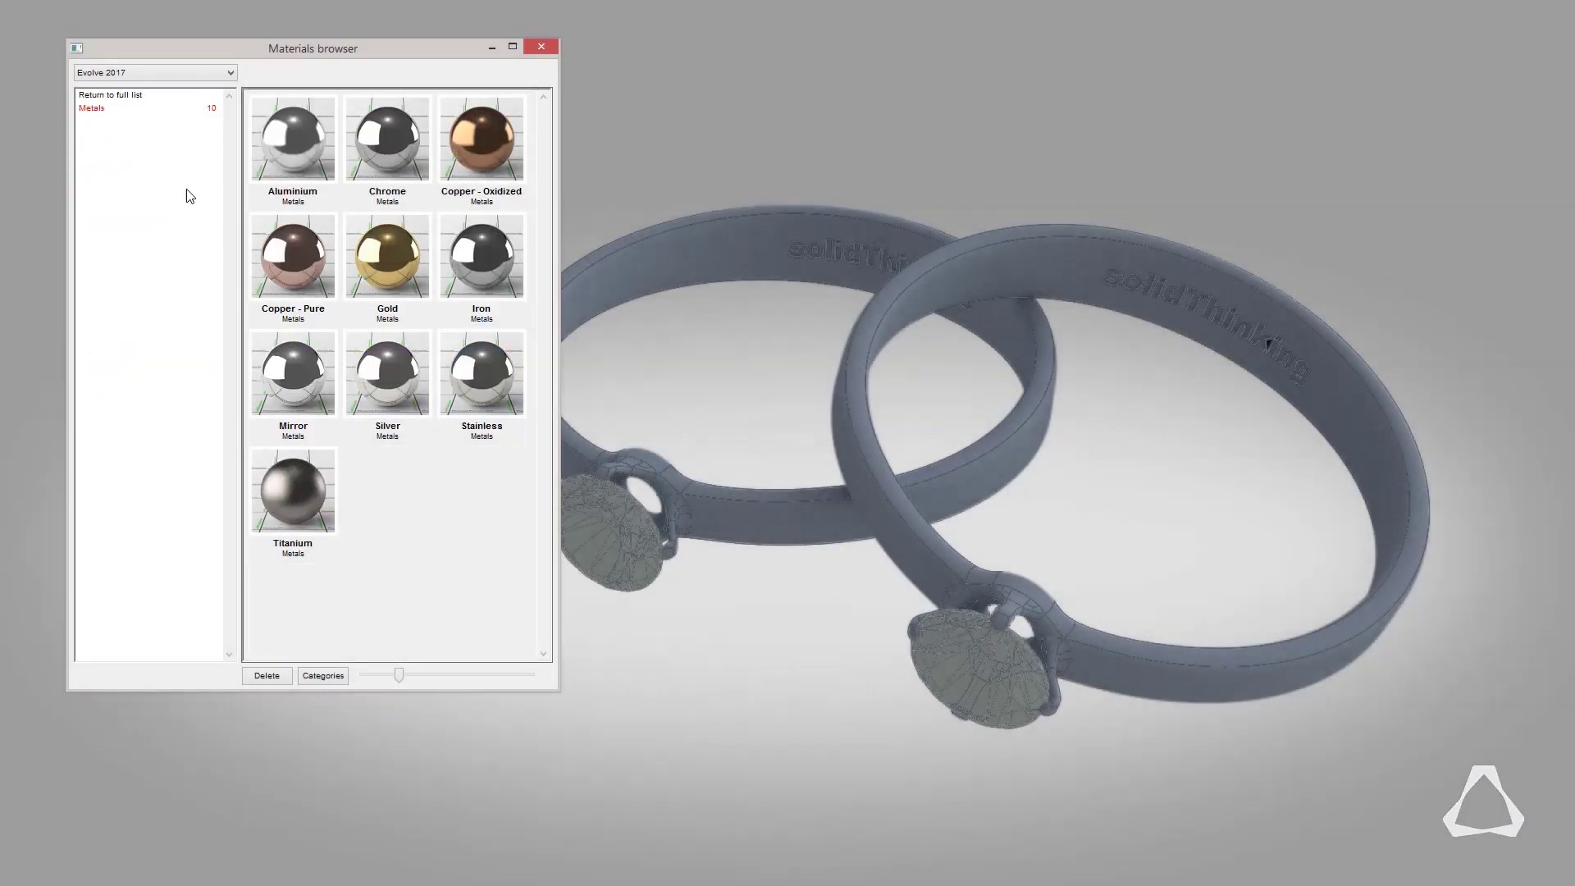
Drag the Gold material from the browser onto the left ring.
drag(383, 259, 631, 260)
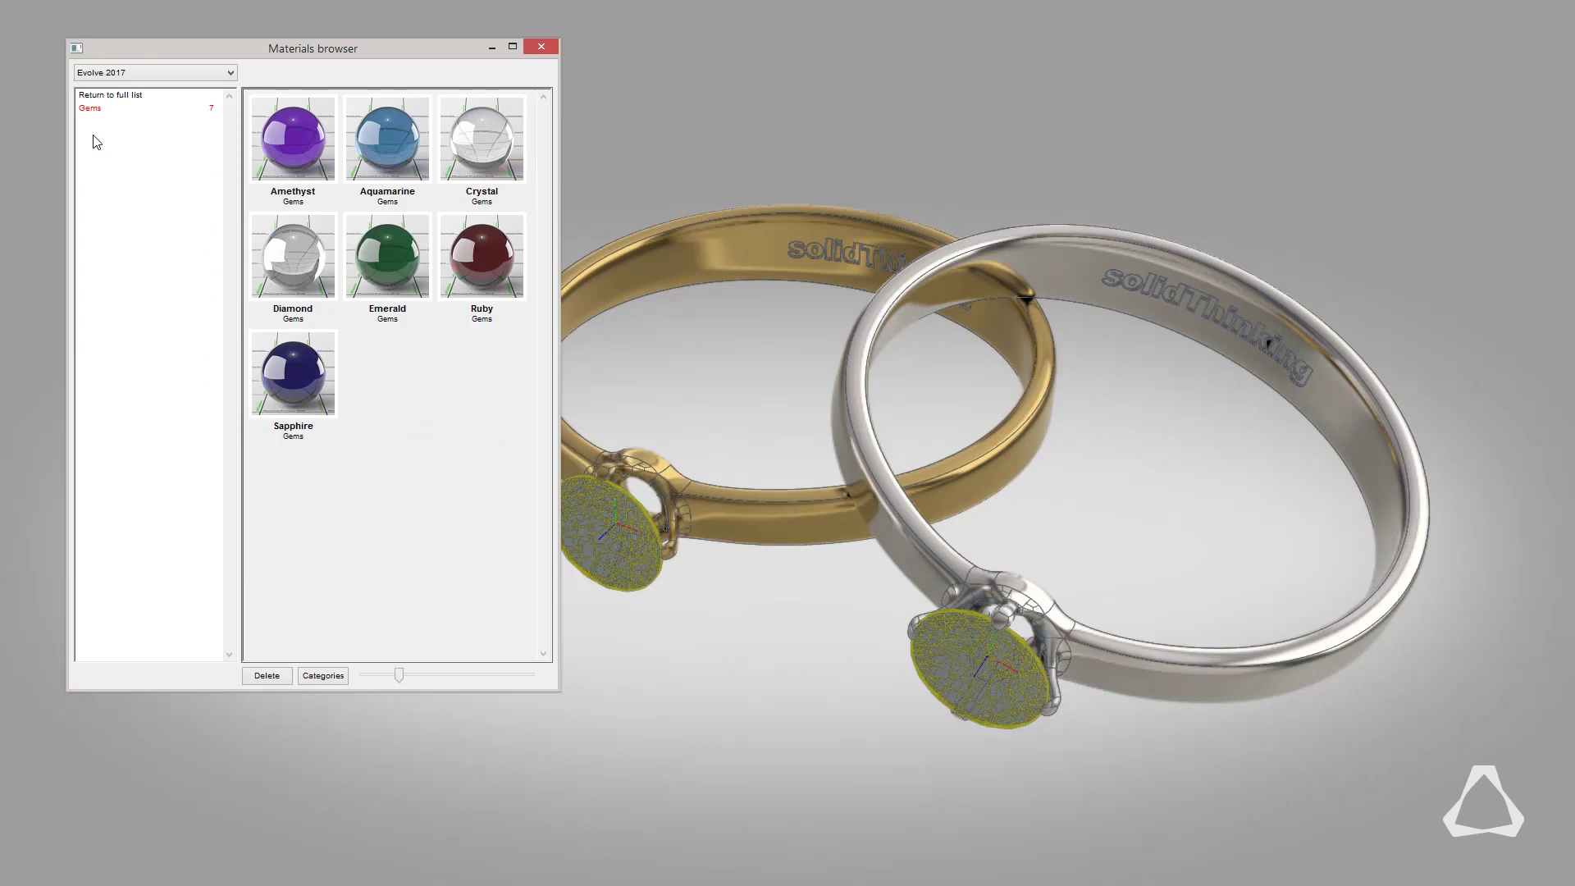
Apply the Diamond gem material to the stones on both rings.
click(596, 526)
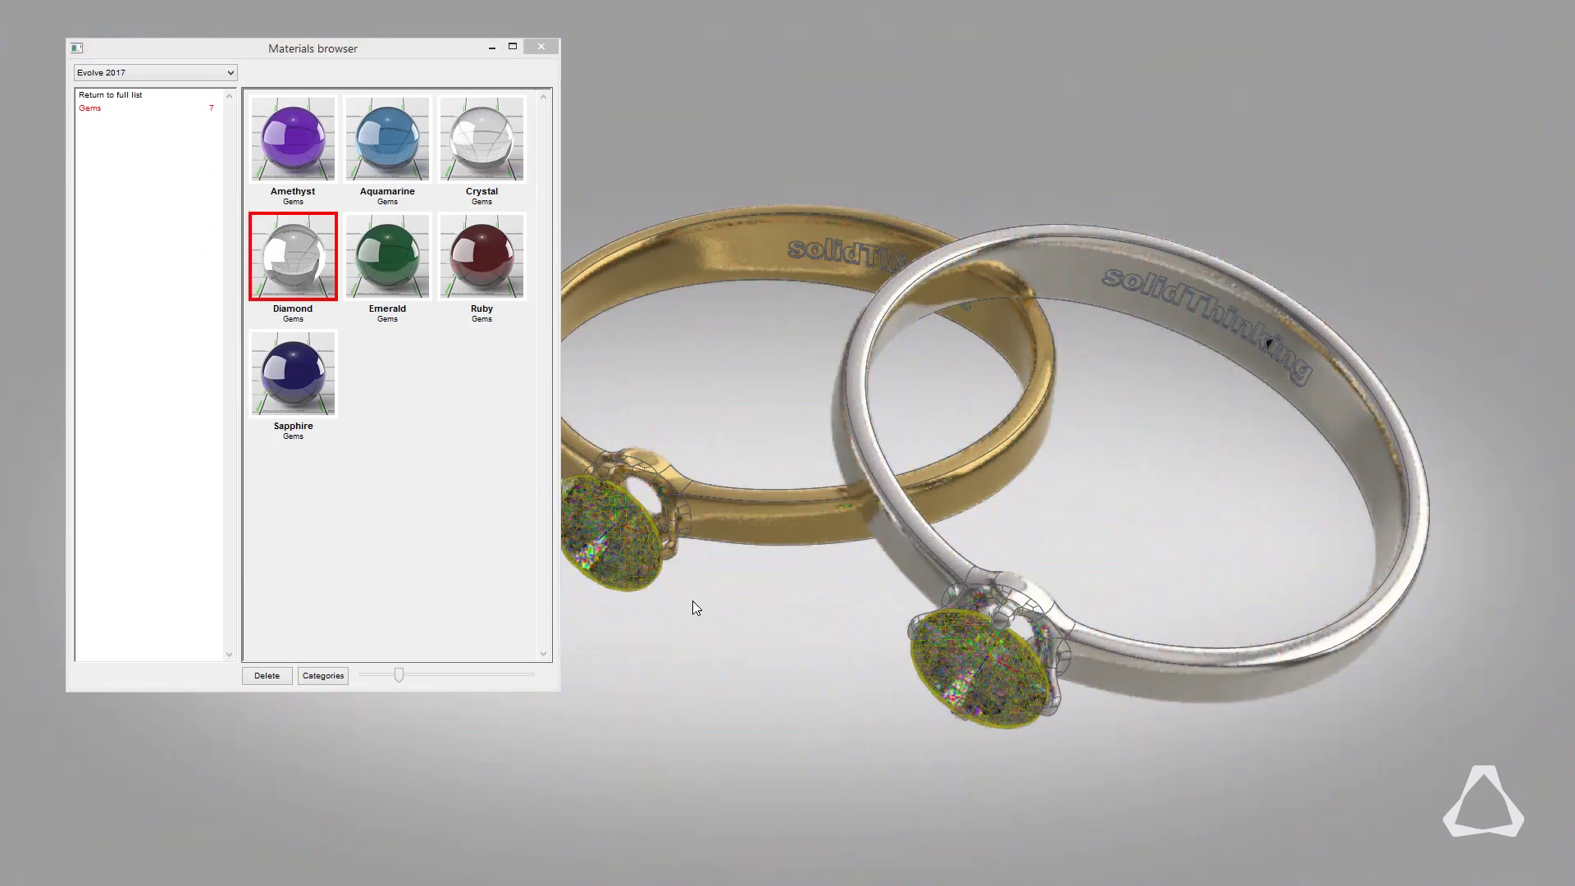